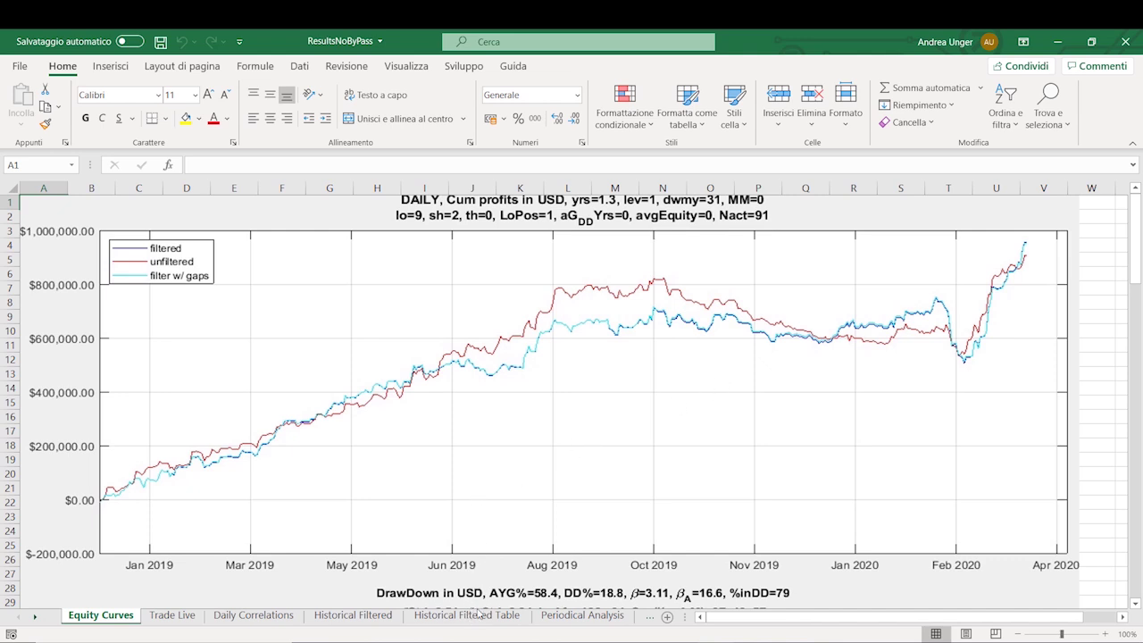
# Open the Periodical Analysis sheet and autofit column A so the report dates are readable
pyautogui.click(598, 618)
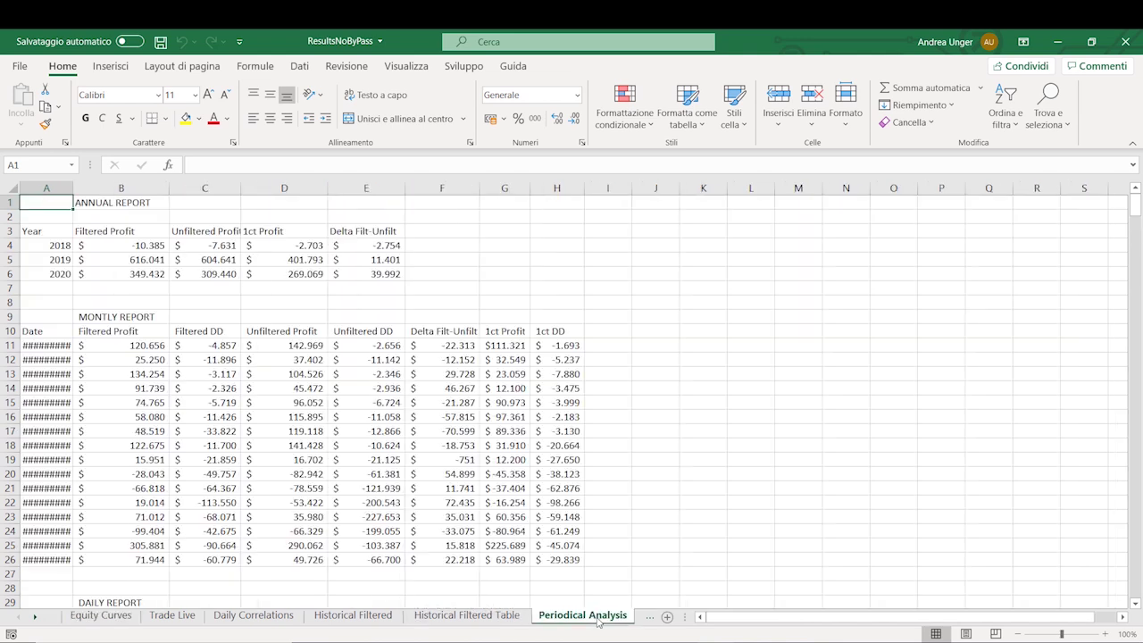
pyautogui.doubleClick(74, 187)
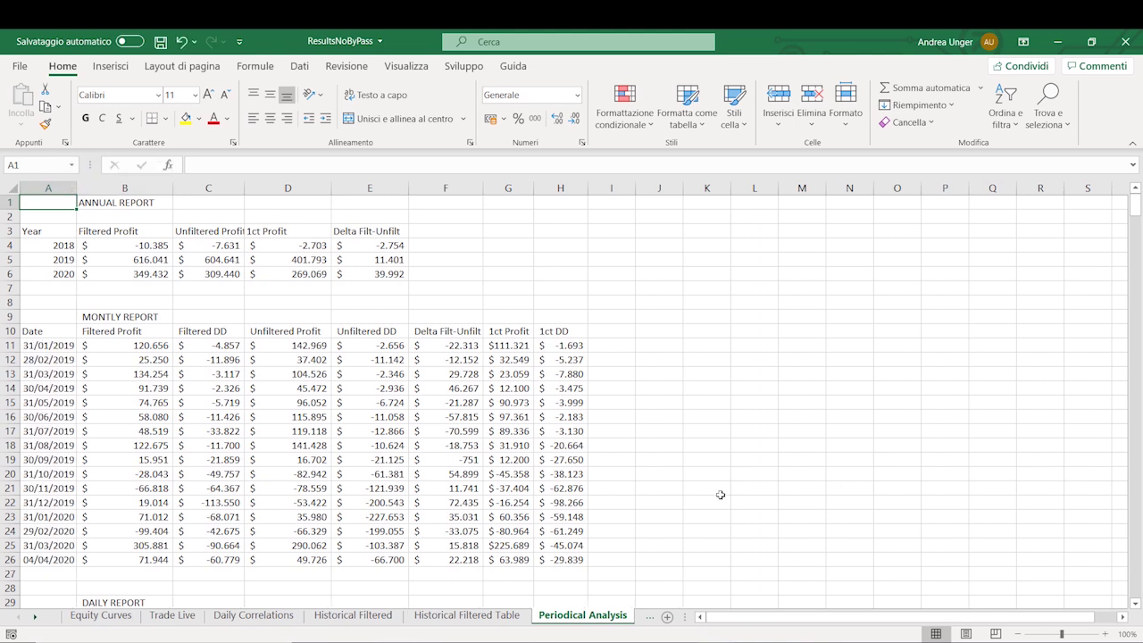
# Examine the monthly report's Filtered Profit entries for February, March and early April 2020, leaving cell B25 unedited
pyautogui.click(139, 541)
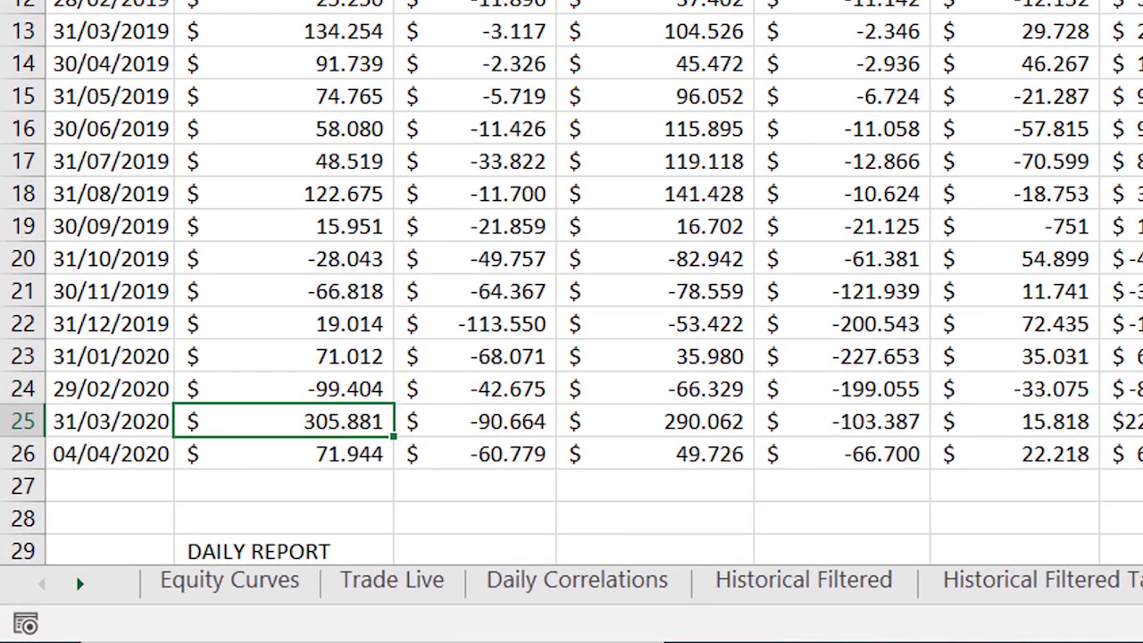
pyautogui.click(299, 448)
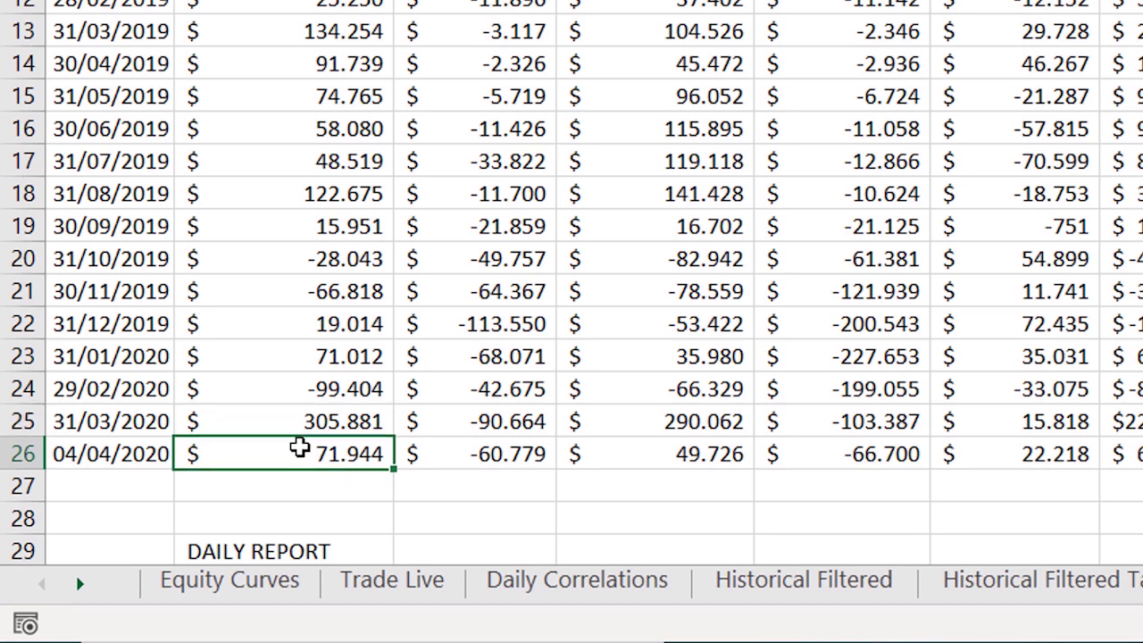
pyautogui.click(346, 421)
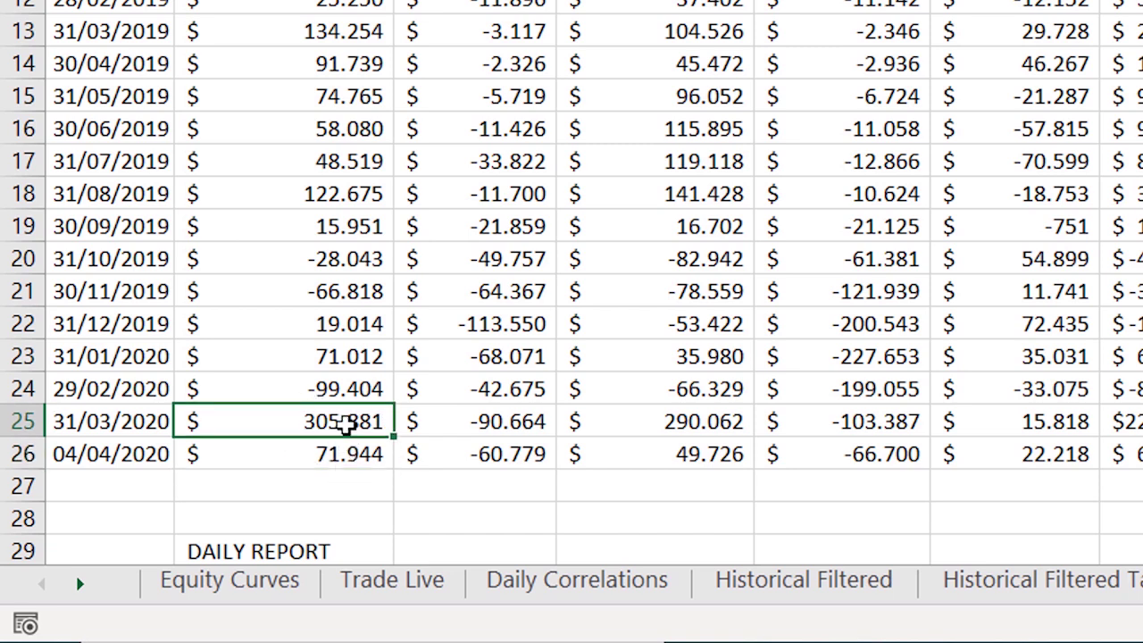
pyautogui.click(344, 454)
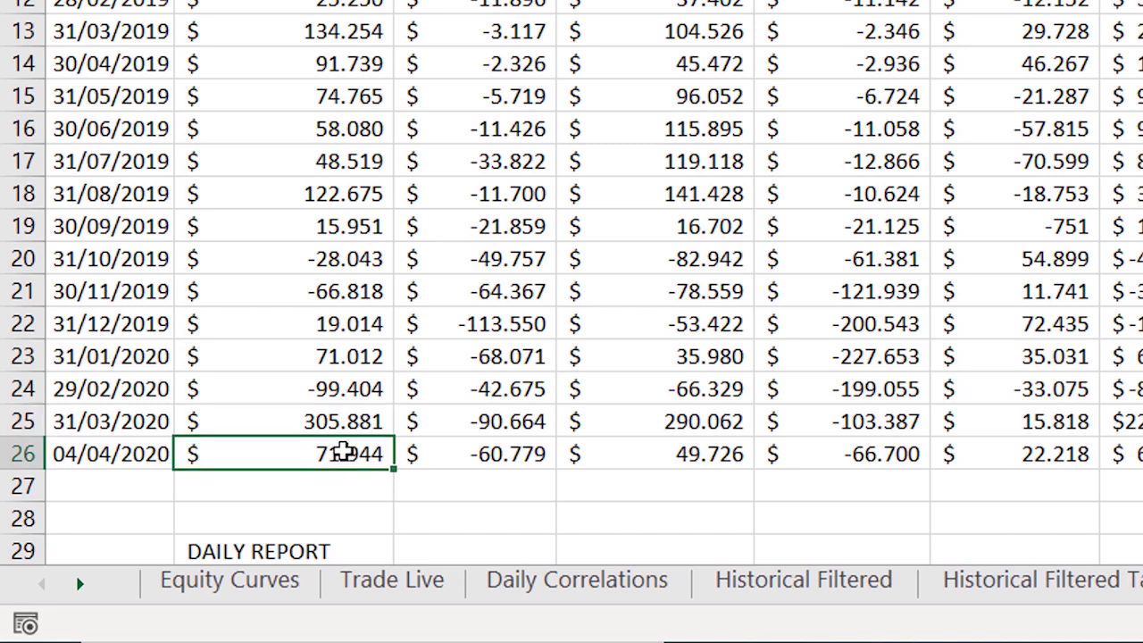
pyautogui.click(363, 417)
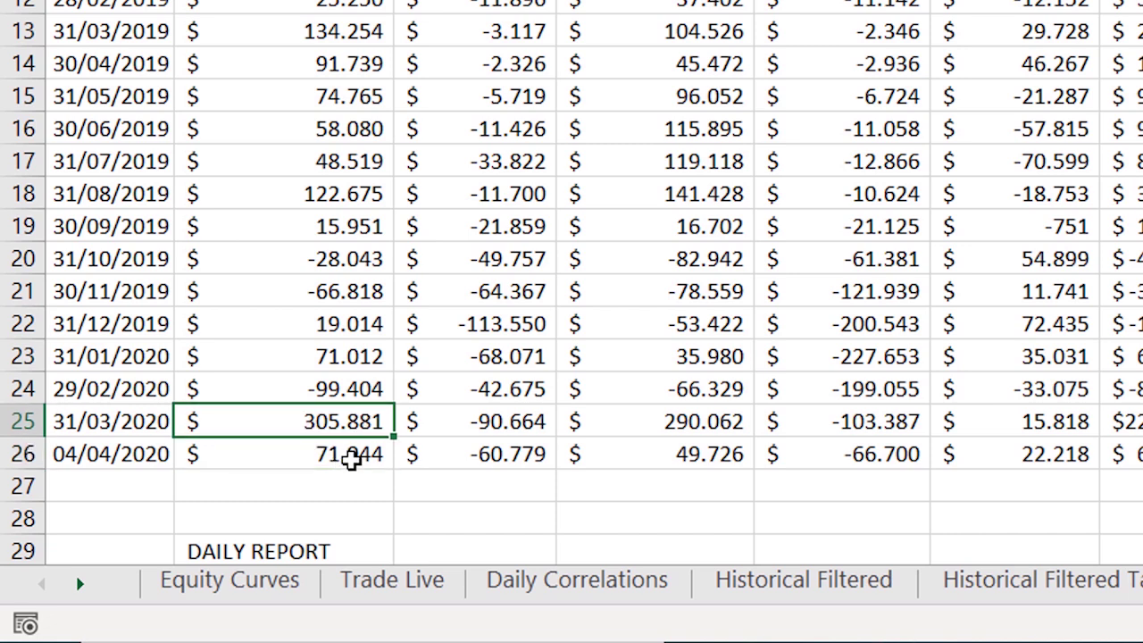
pyautogui.click(357, 454)
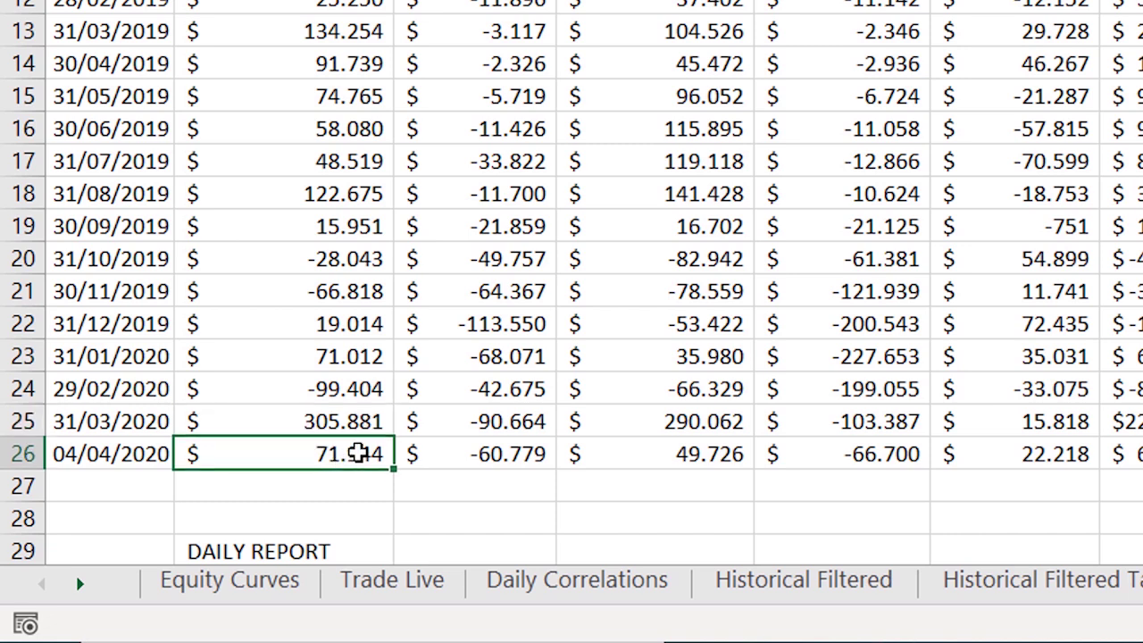
pyautogui.click(284, 393)
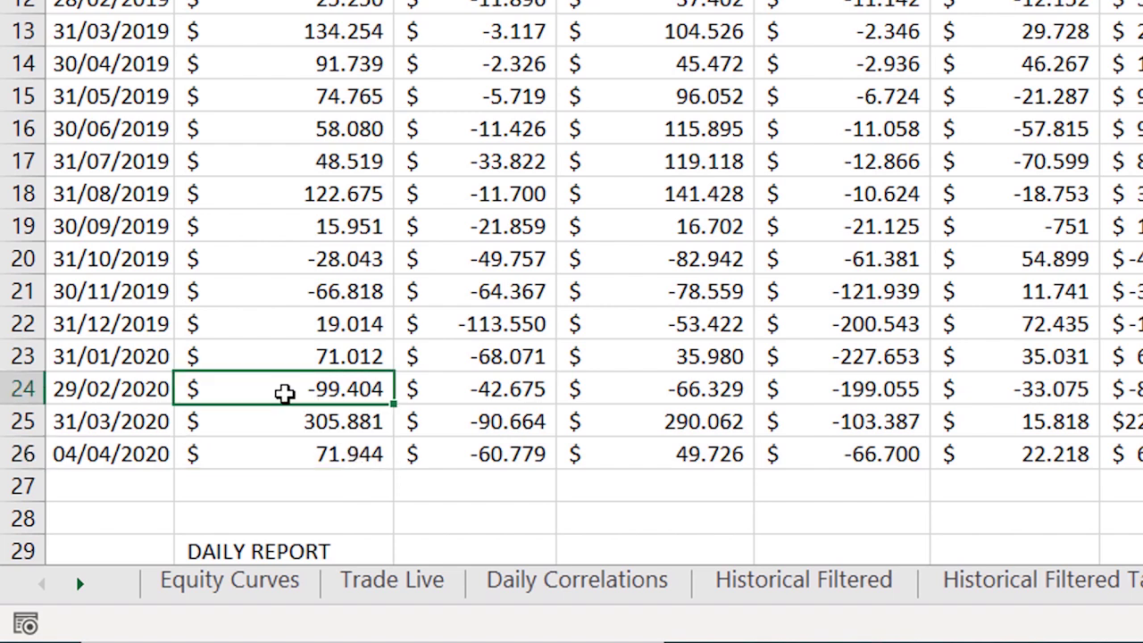
pyautogui.click(336, 425)
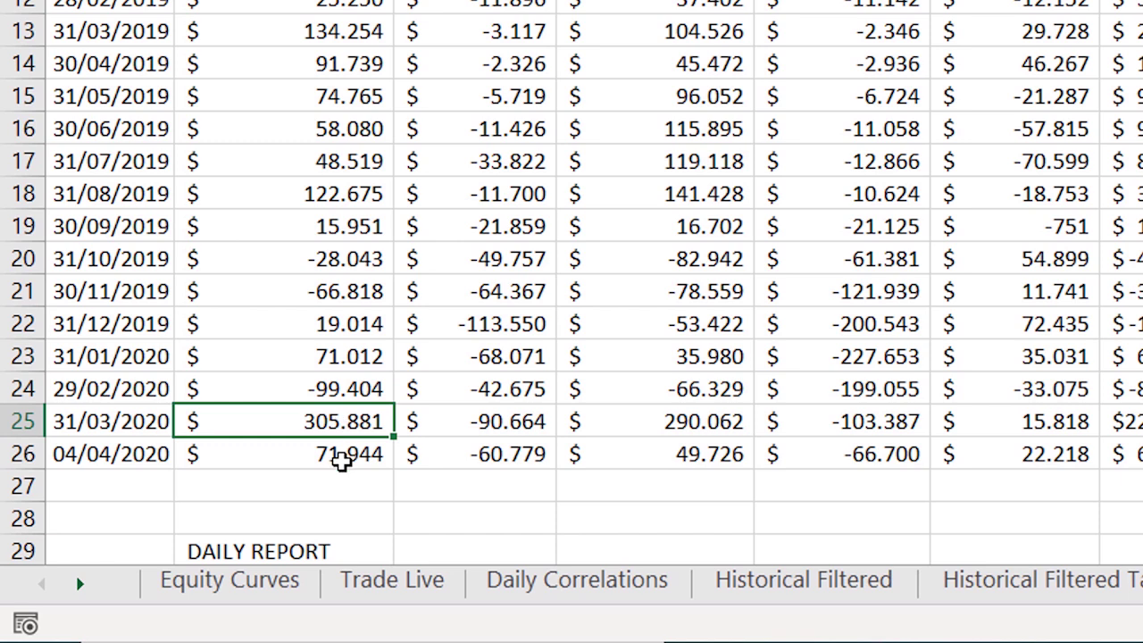
pyautogui.click(341, 456)
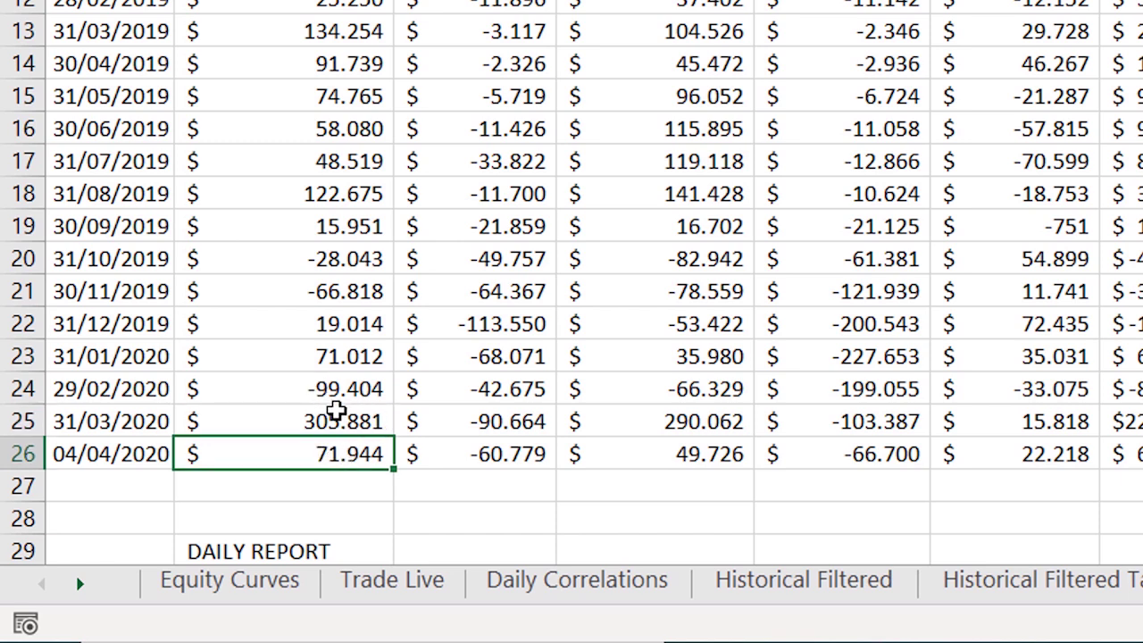
pyautogui.click(342, 426)
pyautogui.doubleClick(342, 425)
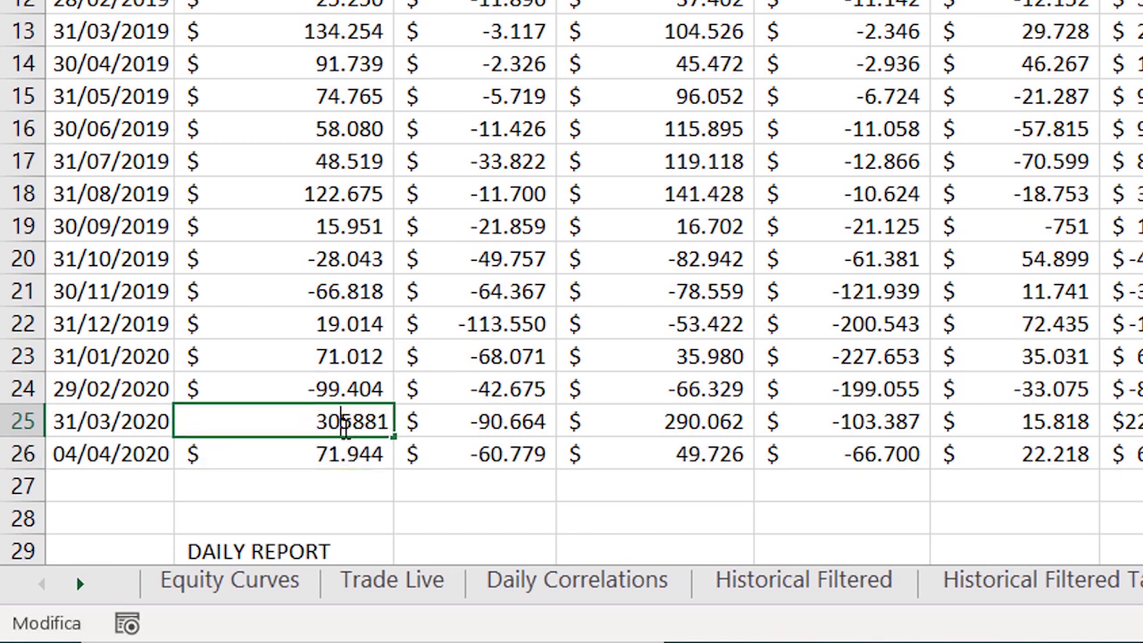
pyautogui.click(524, 427)
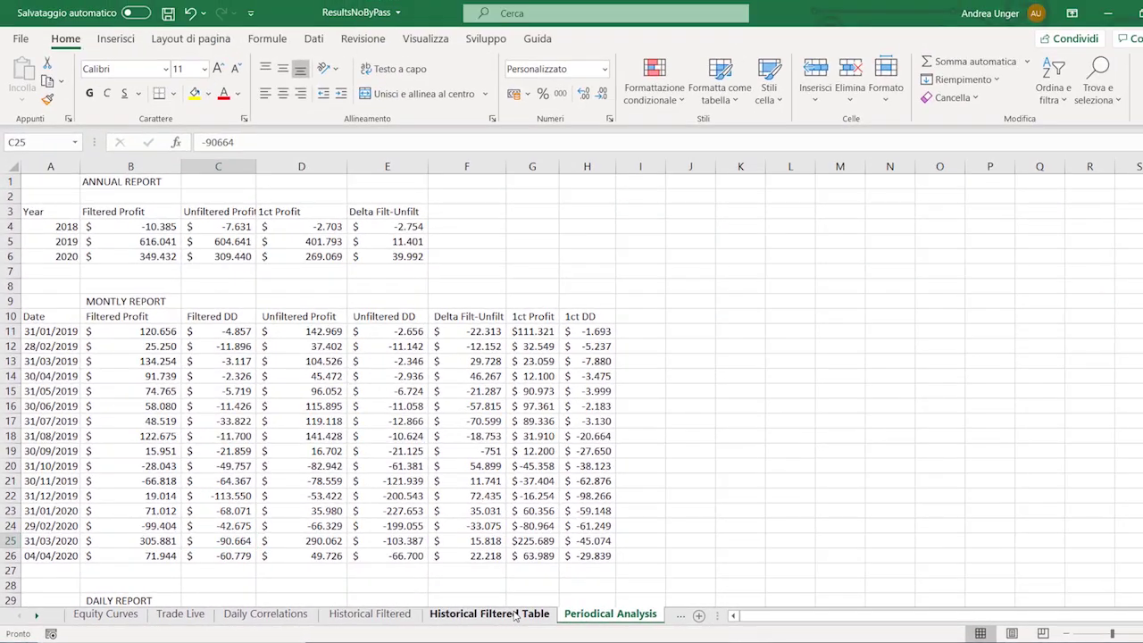
# Look through the Historical Filtered Table and Historical Filtered sheets and compare them with the monthly report on Periodical Analysis
pyautogui.click(515, 614)
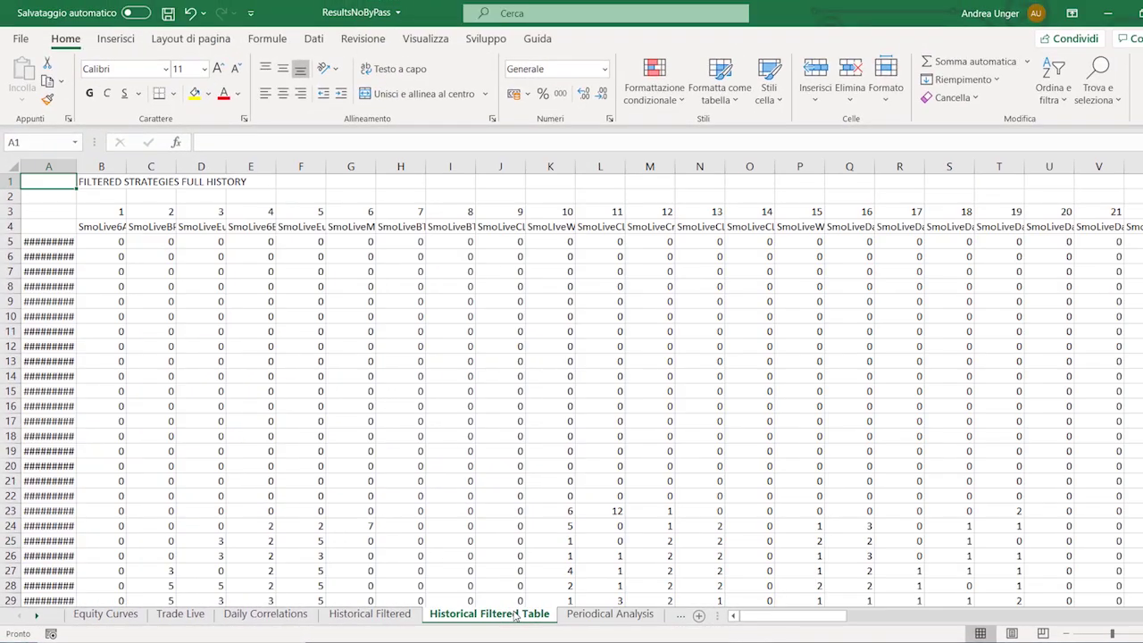
pyautogui.click(369, 614)
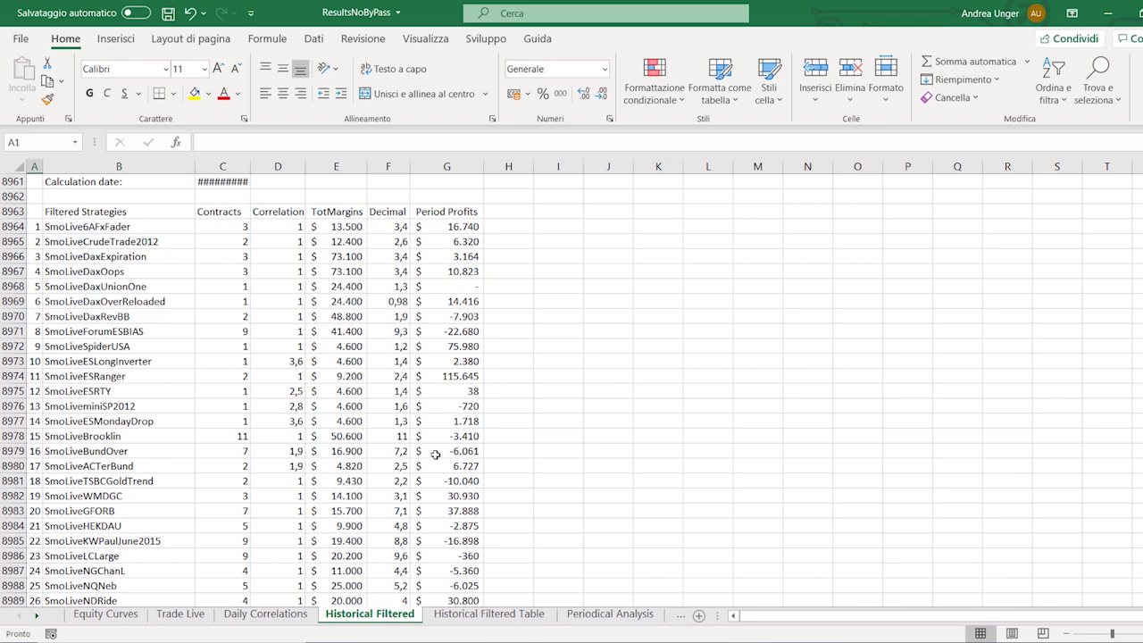
pyautogui.click(616, 614)
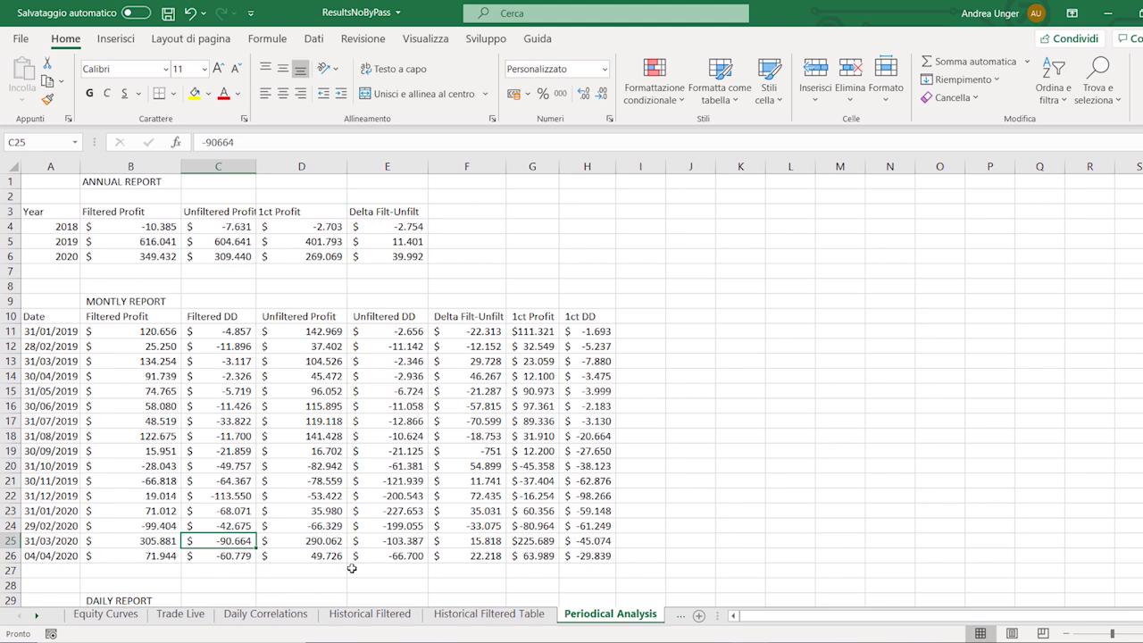
pyautogui.click(389, 616)
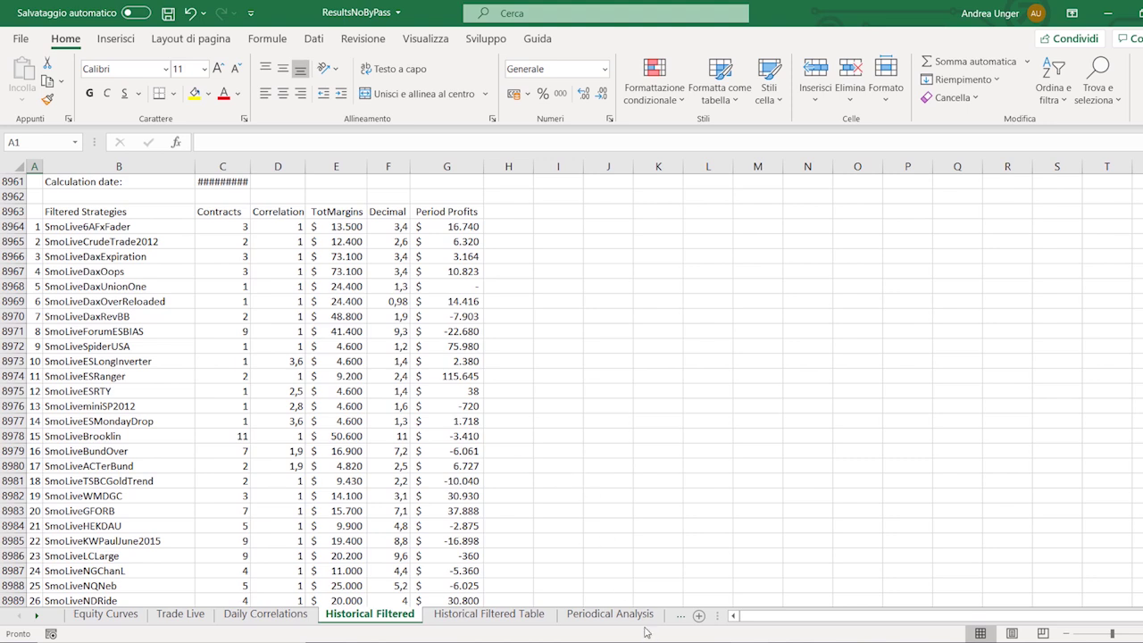
pyautogui.click(610, 614)
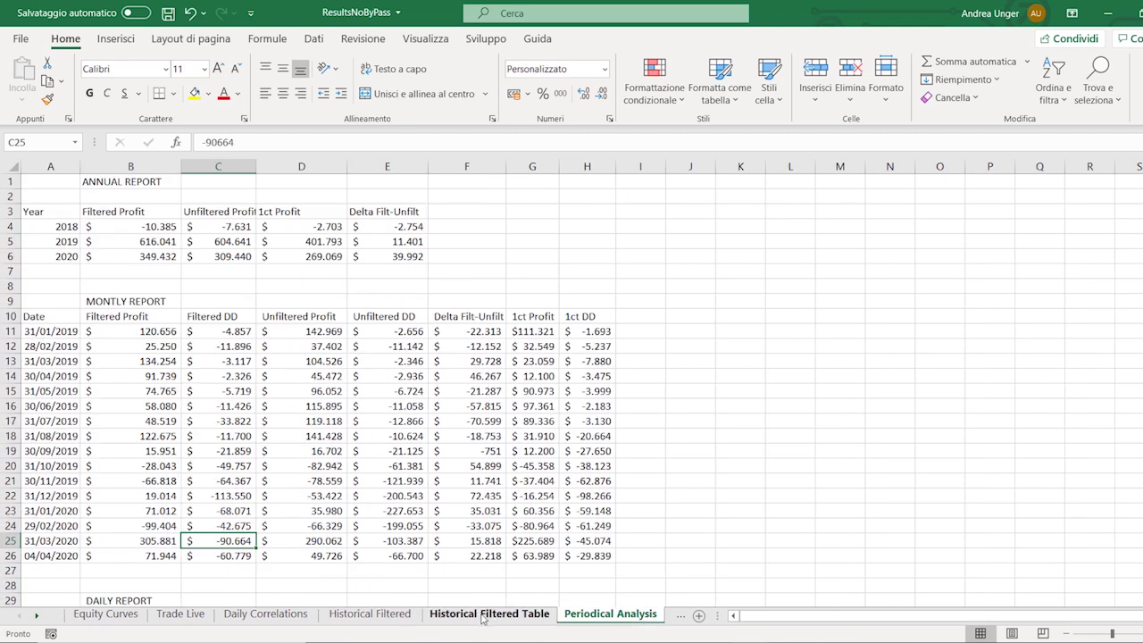
# On the Historical Filtered sheet, check the summed Period Profits from SmoLiveForumESBIAS to SmoLiveBrooklin, cells G8971 to G8978
pyautogui.click(370, 614)
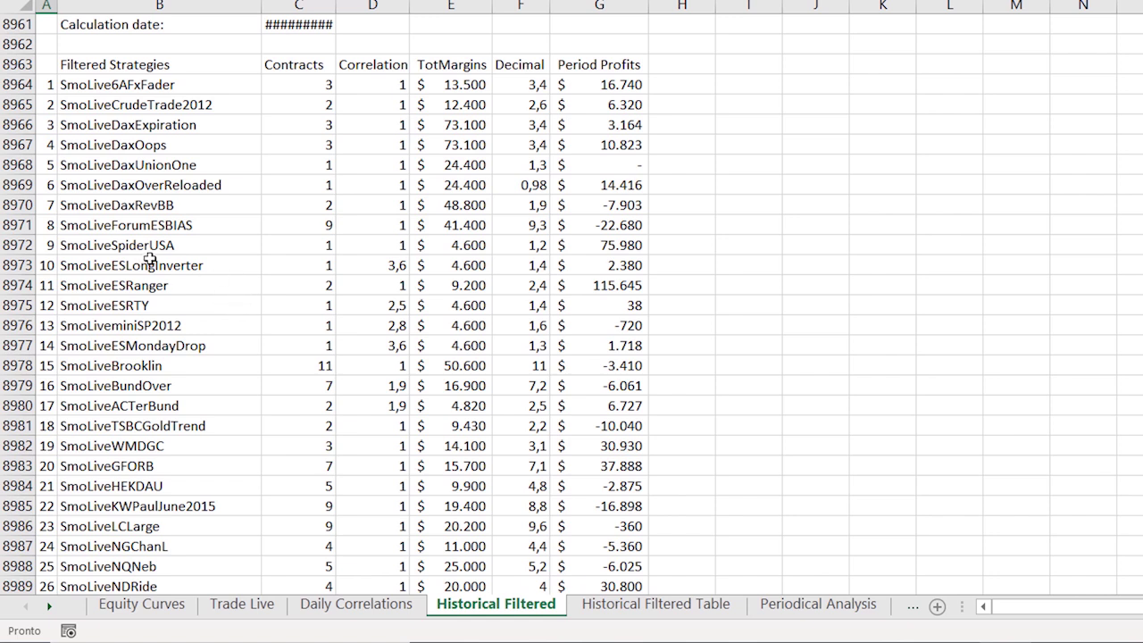
pyautogui.click(630, 229)
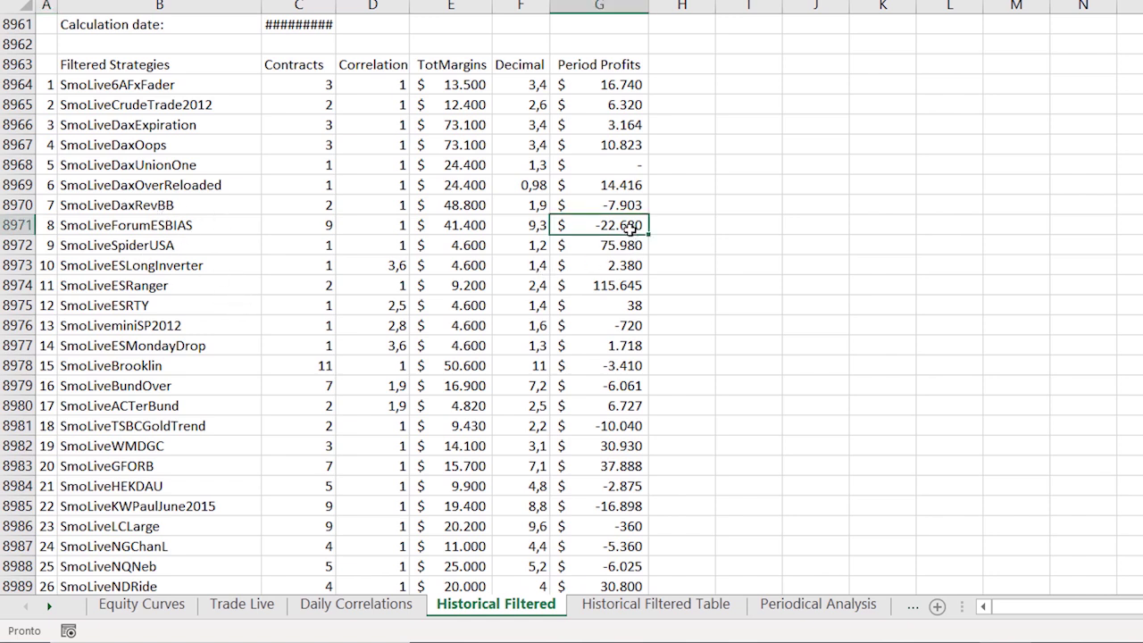
pyautogui.moveTo(628, 230)
pyautogui.mouseDown()
pyautogui.moveTo(615, 285)
pyautogui.moveTo(625, 367)
pyautogui.moveTo(610, 368)
pyautogui.mouseUp()
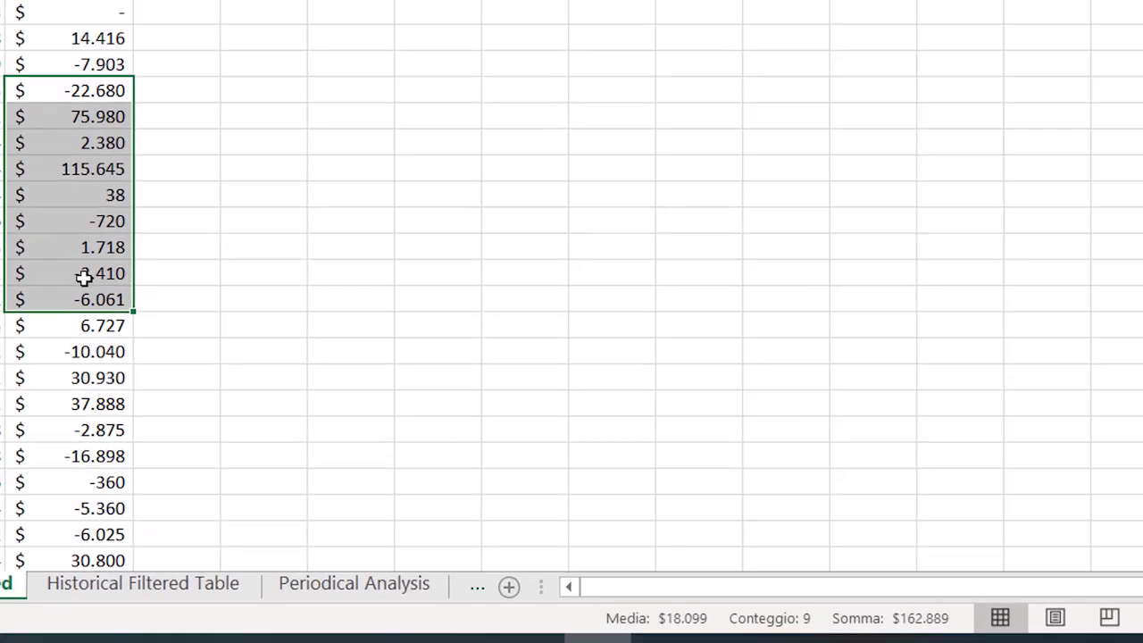
pyautogui.moveTo(83, 277); pyautogui.dragTo(83, 274)
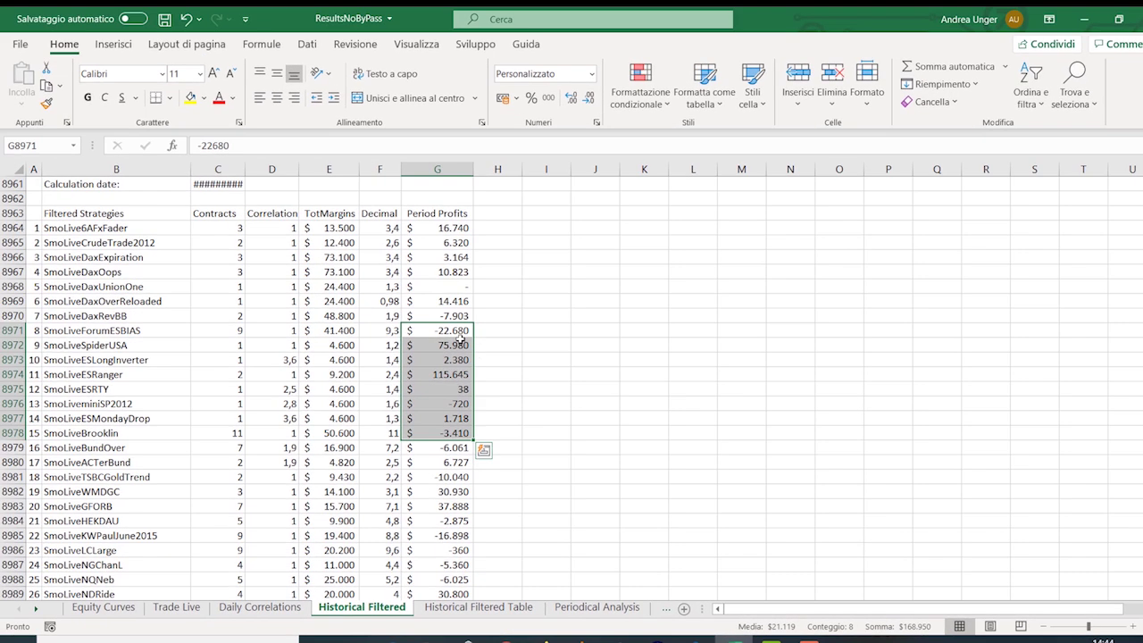
pyautogui.click(449, 331)
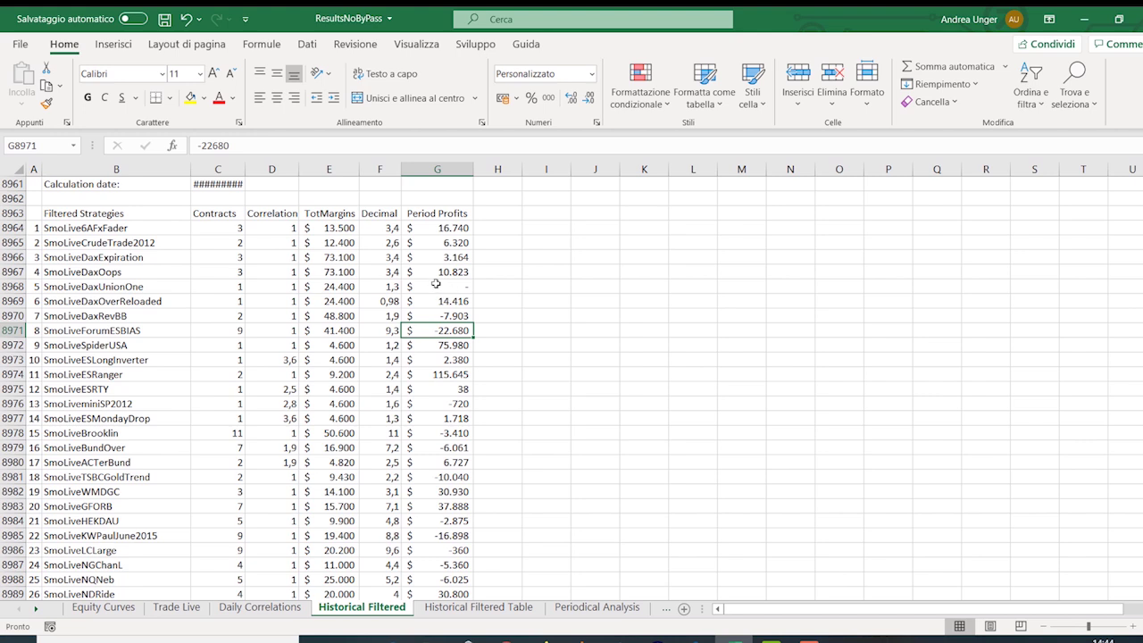
# Check the summed Period Profits of the Dax strategies, from SmoLiveDaxExpiration to SmoLiveDaxRevBB, and clear the selection
pyautogui.click(453, 258)
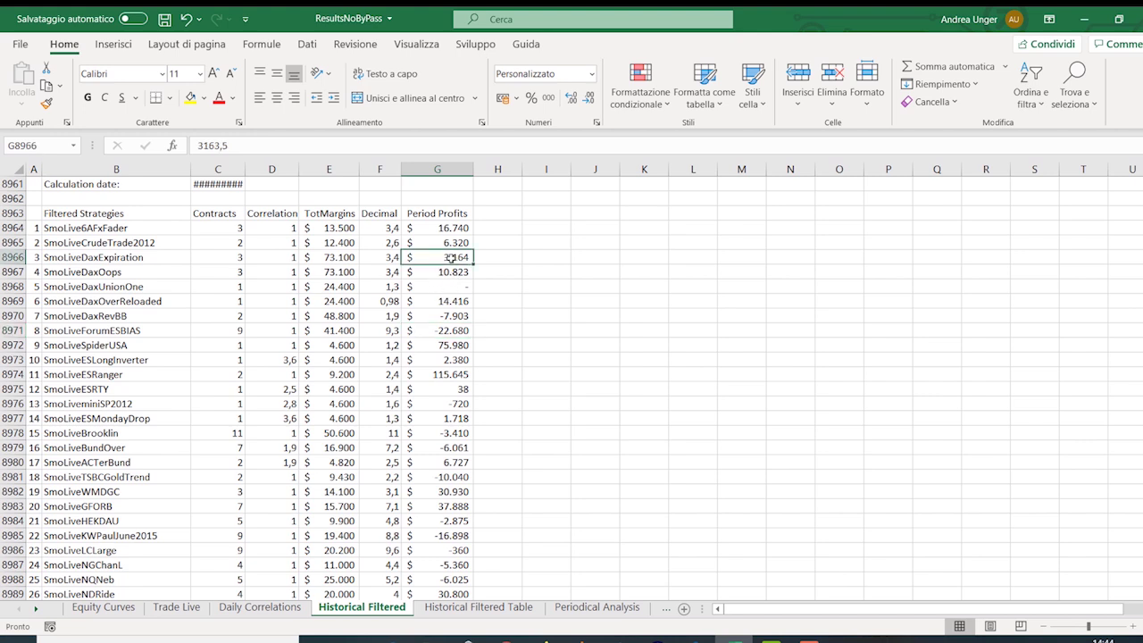
pyautogui.moveTo(451, 258); pyautogui.dragTo(451, 316)
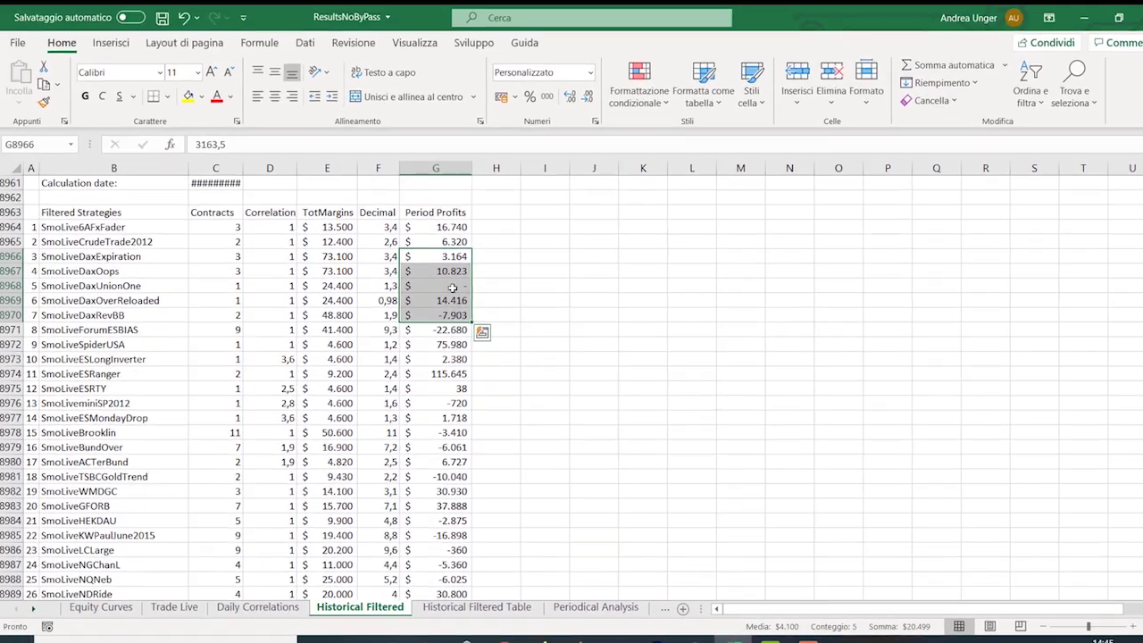
pyautogui.click(484, 389)
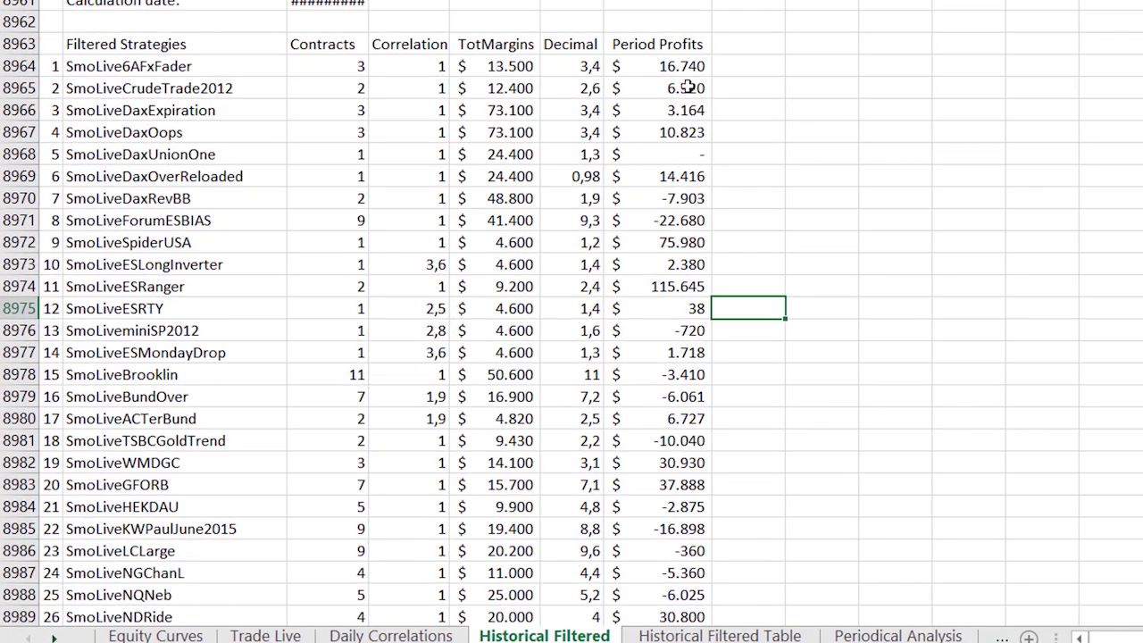
# Inspect the Period Profits of SmoLiveCrudeTrade2012 and SmoLiveTSBCGoldTrend, declining to replace the existing data in the cell below
pyautogui.click(653, 109)
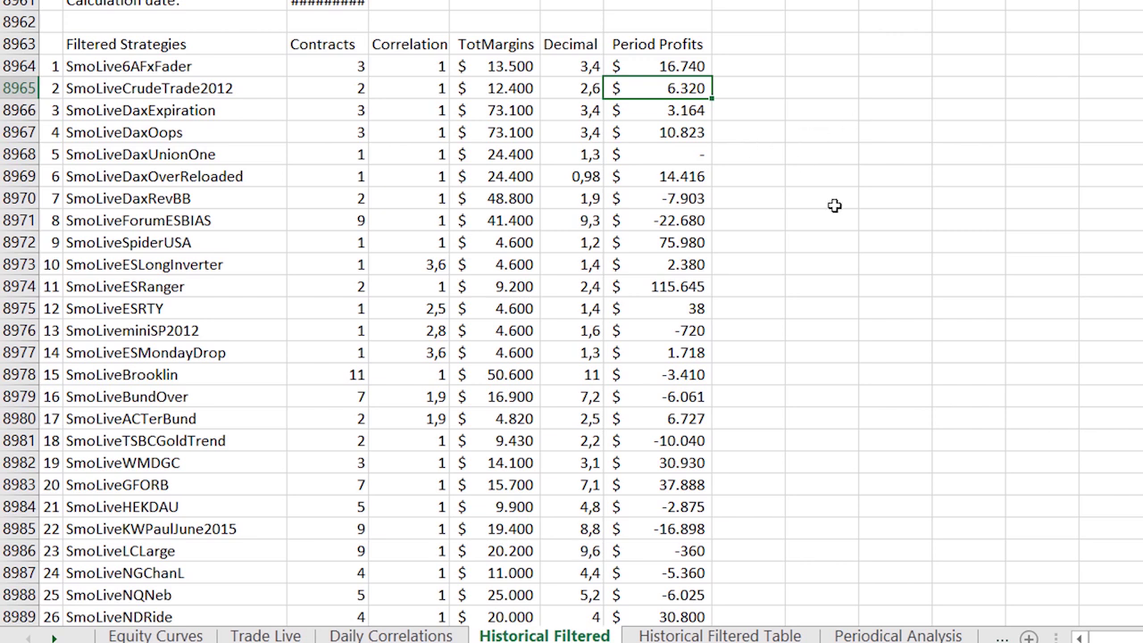
pyautogui.click(808, 304)
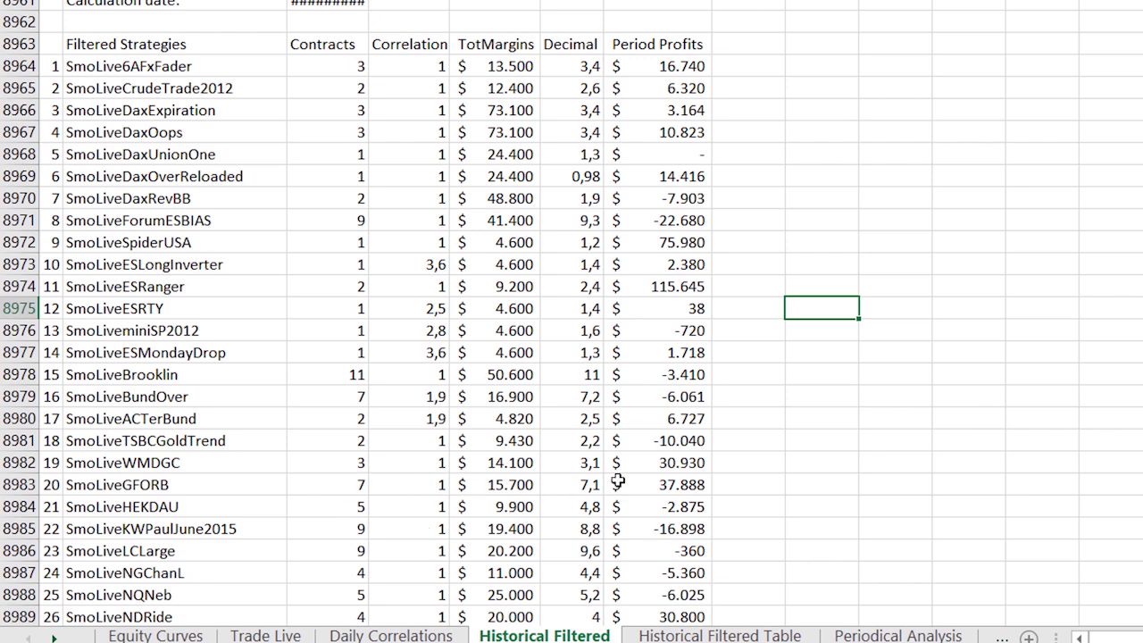
pyautogui.click(691, 441)
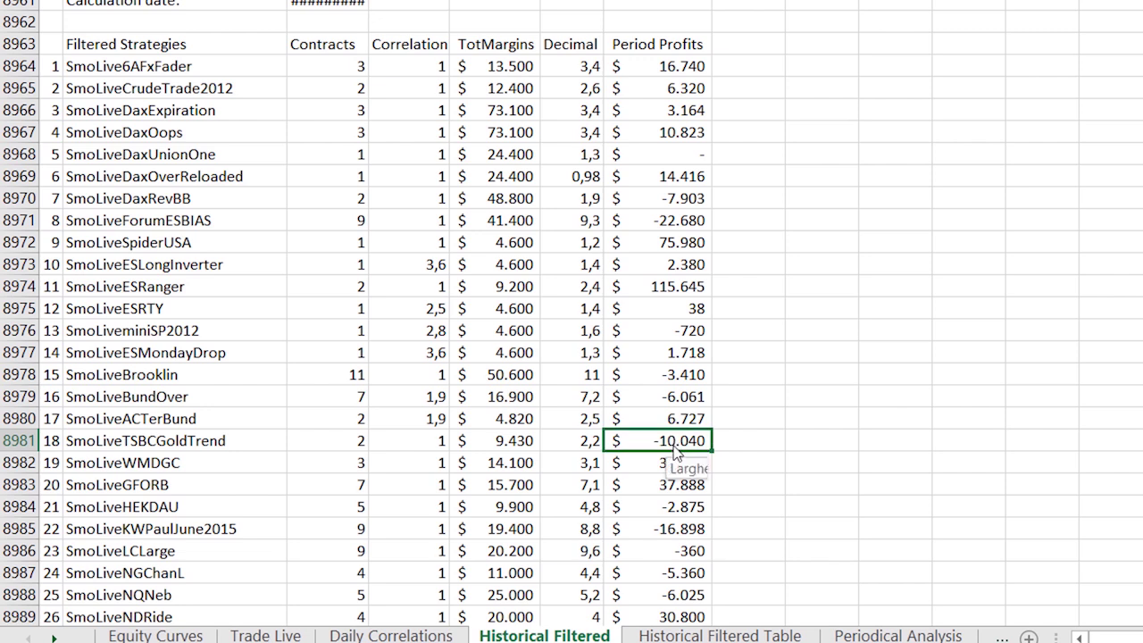
pyautogui.moveTo(675, 455); pyautogui.dragTo(676, 473)
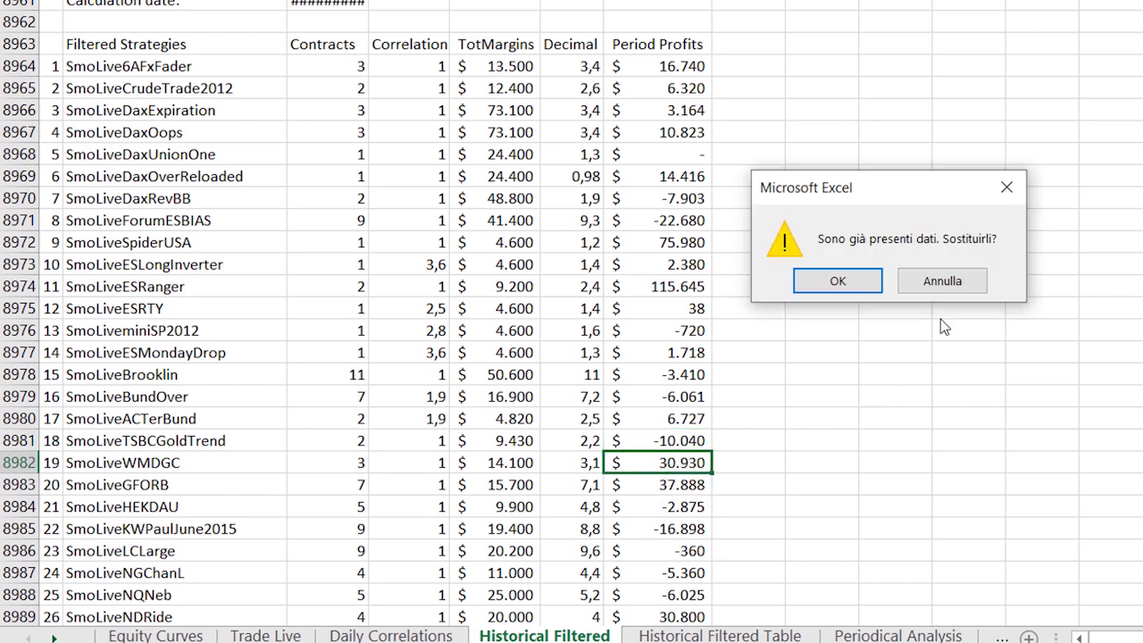
pyautogui.click(949, 282)
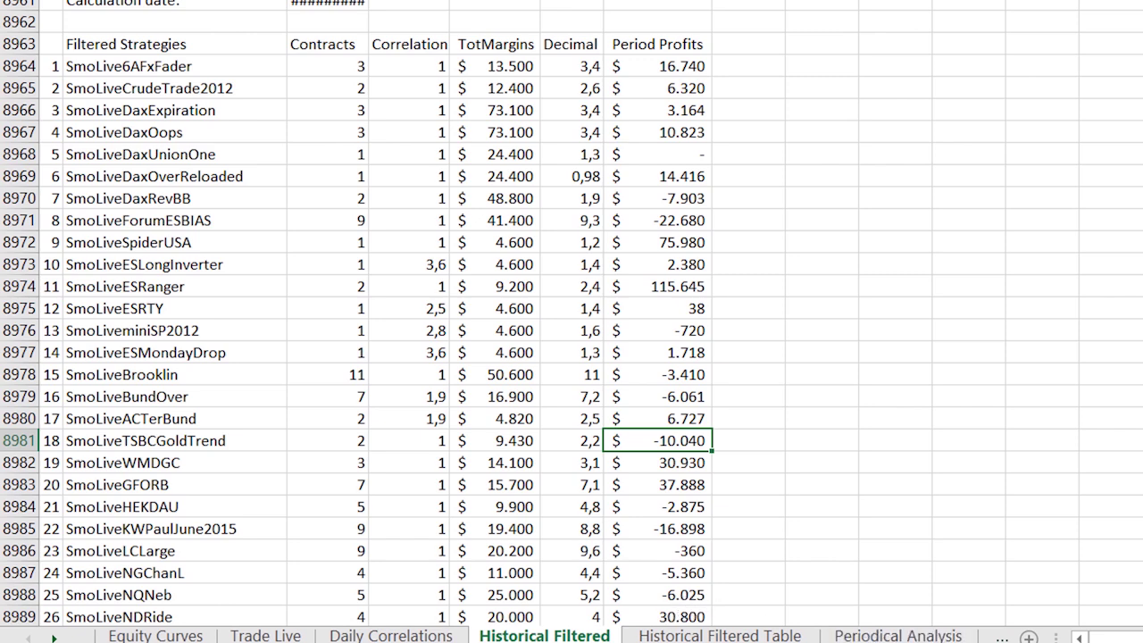
# Review the remaining strategies' period profits down to the Cumulative Profit of the Period in cell G9003
pyautogui.scroll(-3, 357, 312)
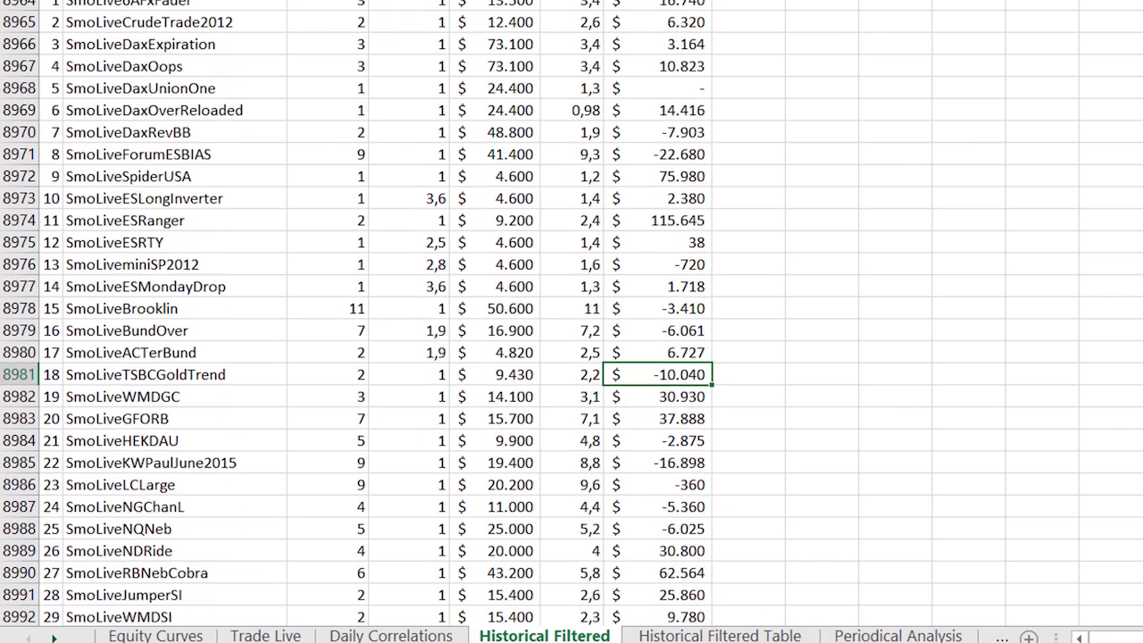
pyautogui.scroll(-2, 358, 312)
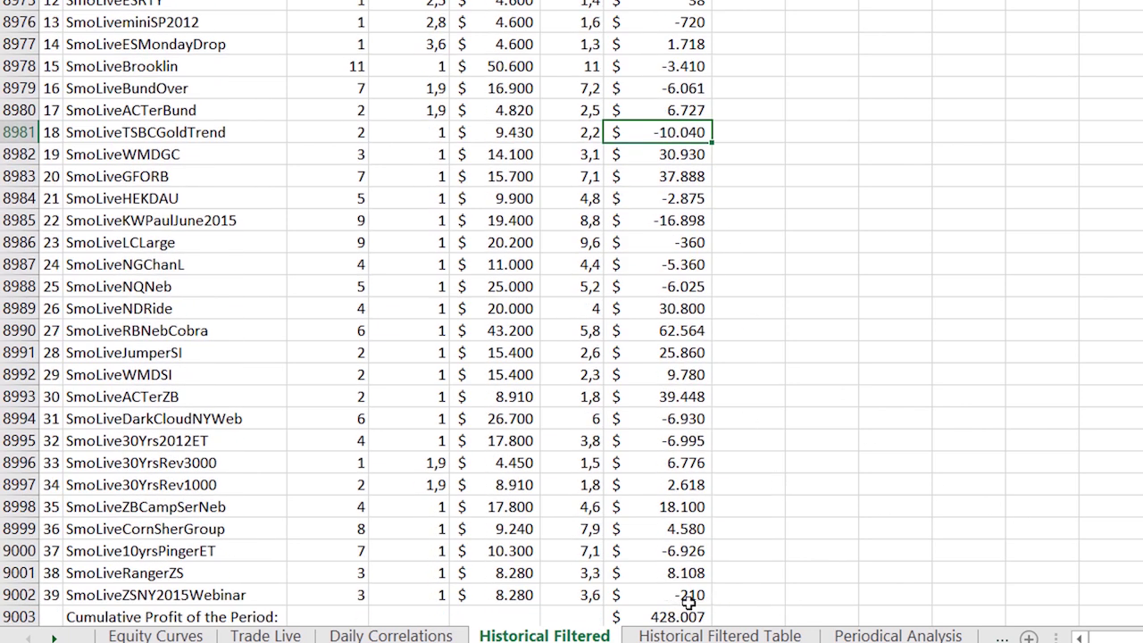
pyautogui.click(658, 612)
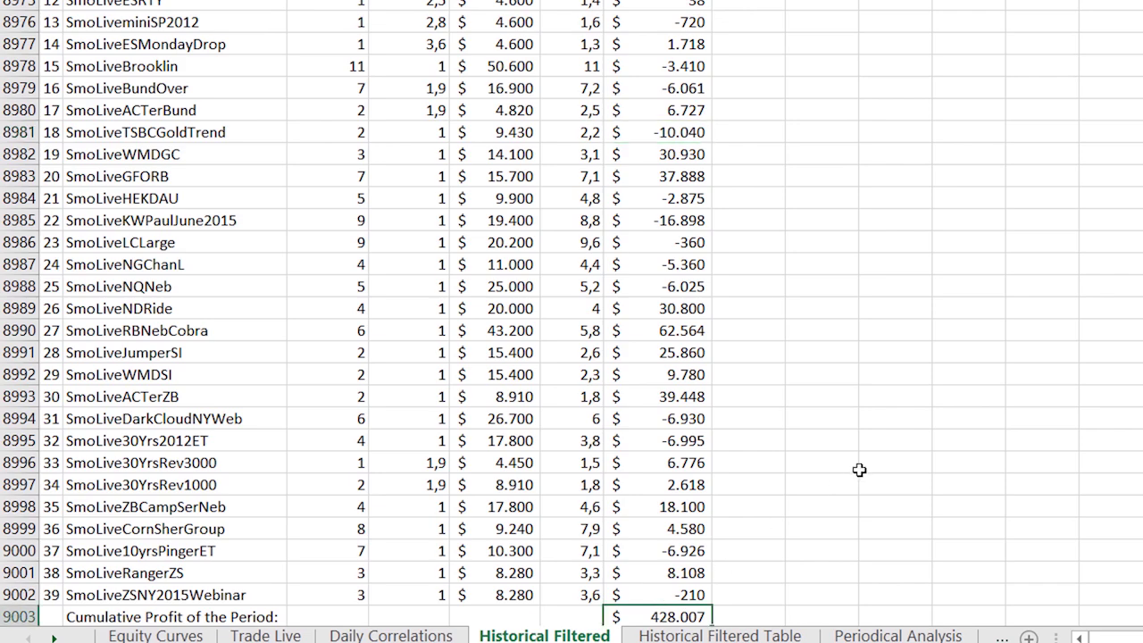
pyautogui.click(814, 422)
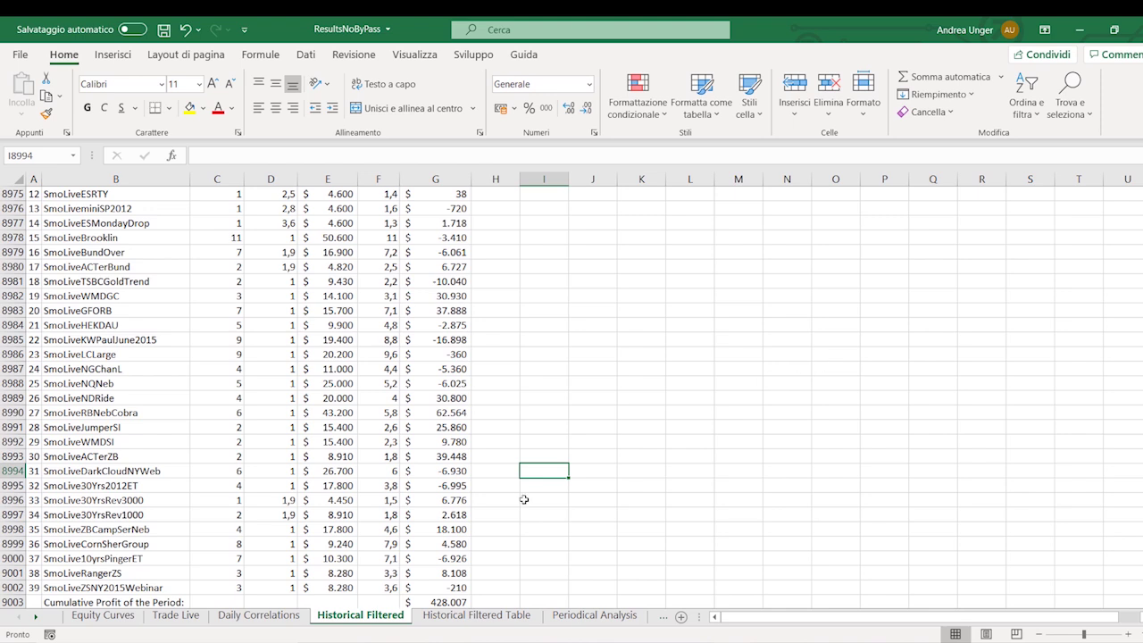
# Check the exact Cumulative Profit of the Period in cell G9003 and look back over the strategy rows above it
pyautogui.click(442, 602)
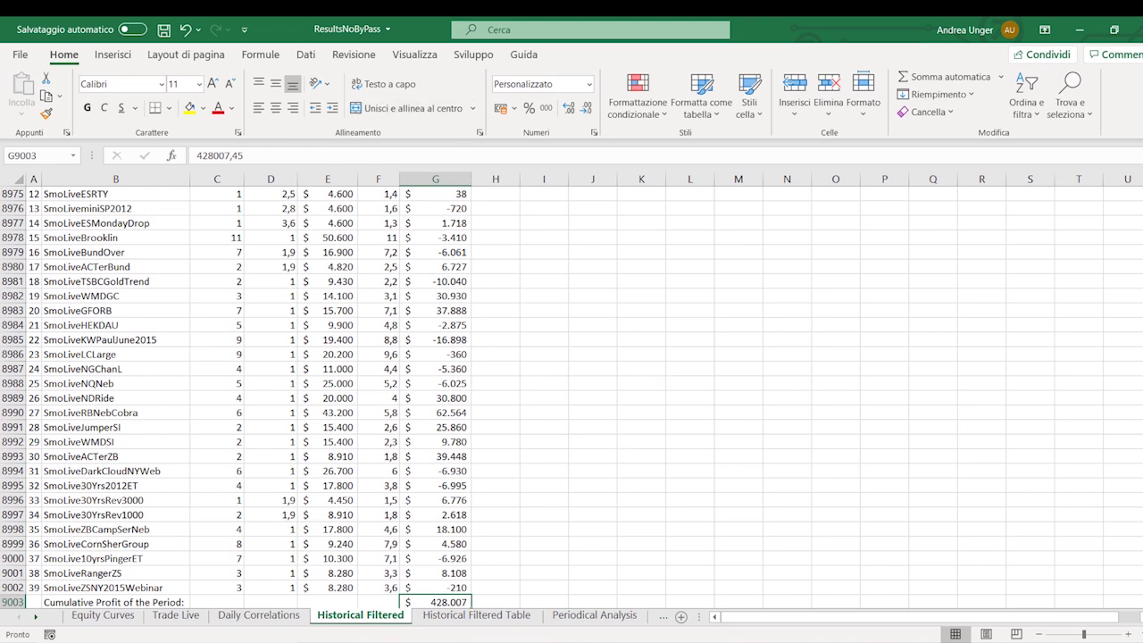
pyautogui.scroll(2, 236, 399)
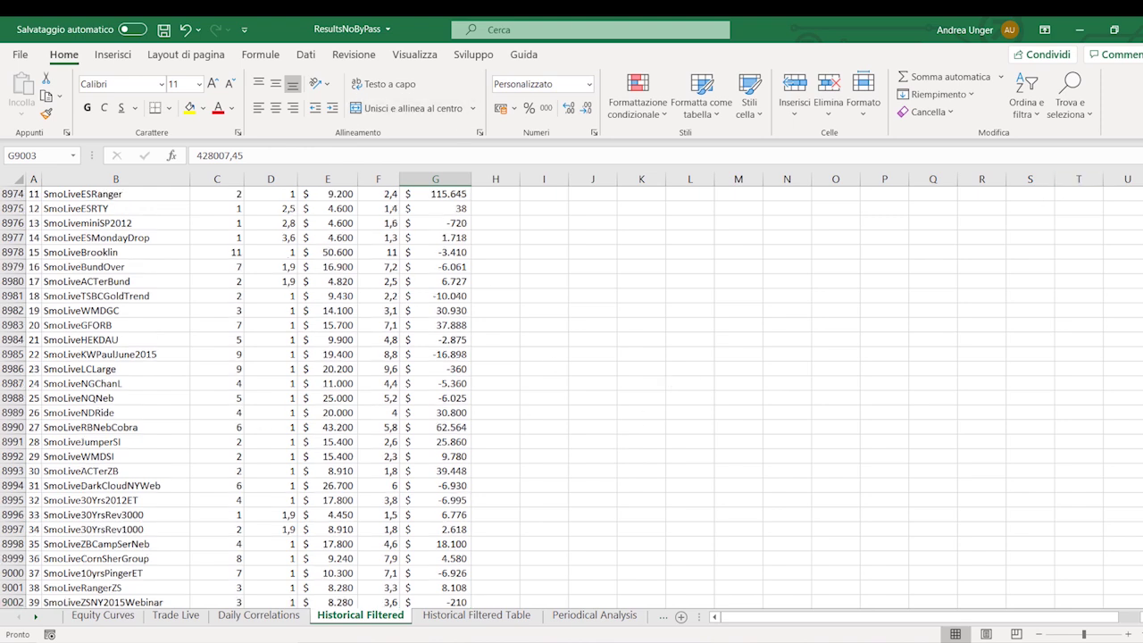
pyautogui.scroll(1, 768, 283)
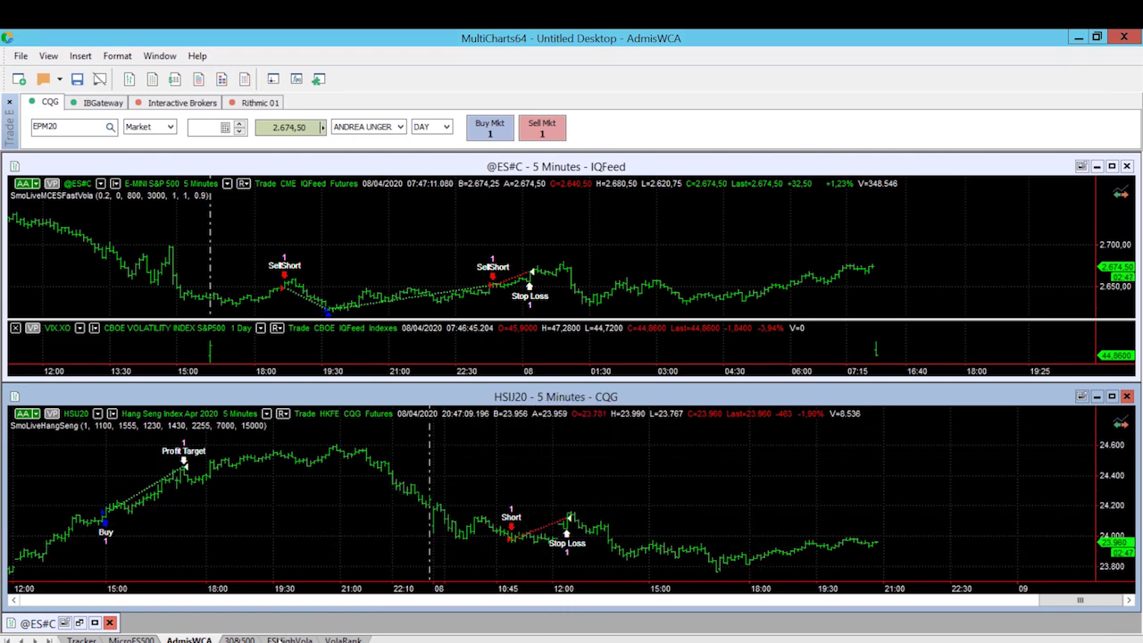
pyautogui.click(238, 639)
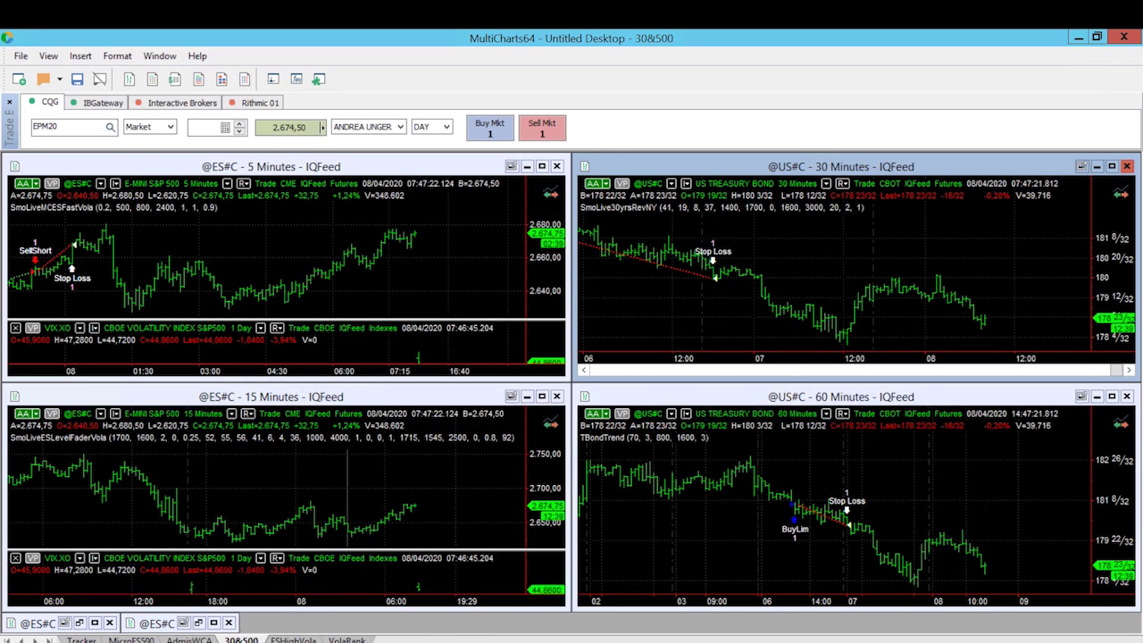
pyautogui.click(131, 641)
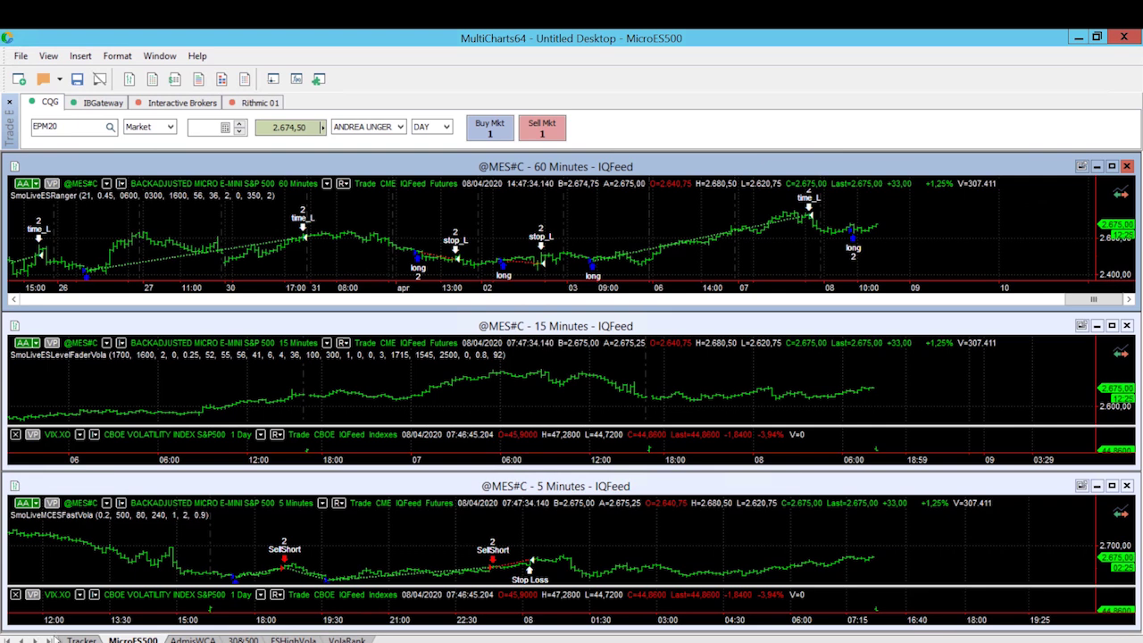
pyautogui.click(81, 640)
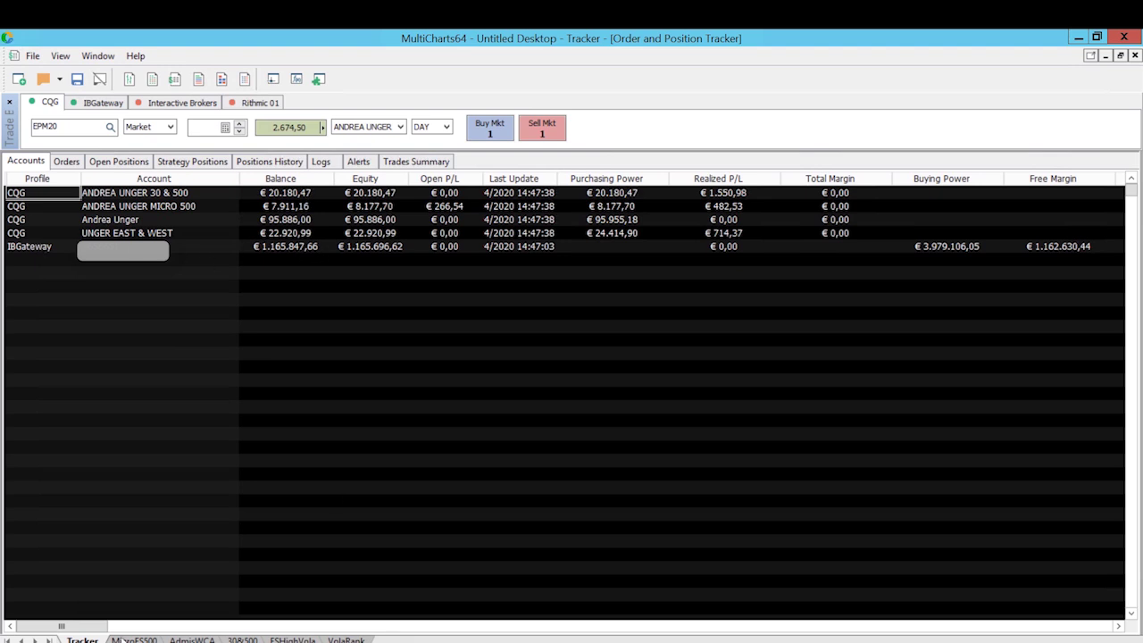
pyautogui.click(1077, 37)
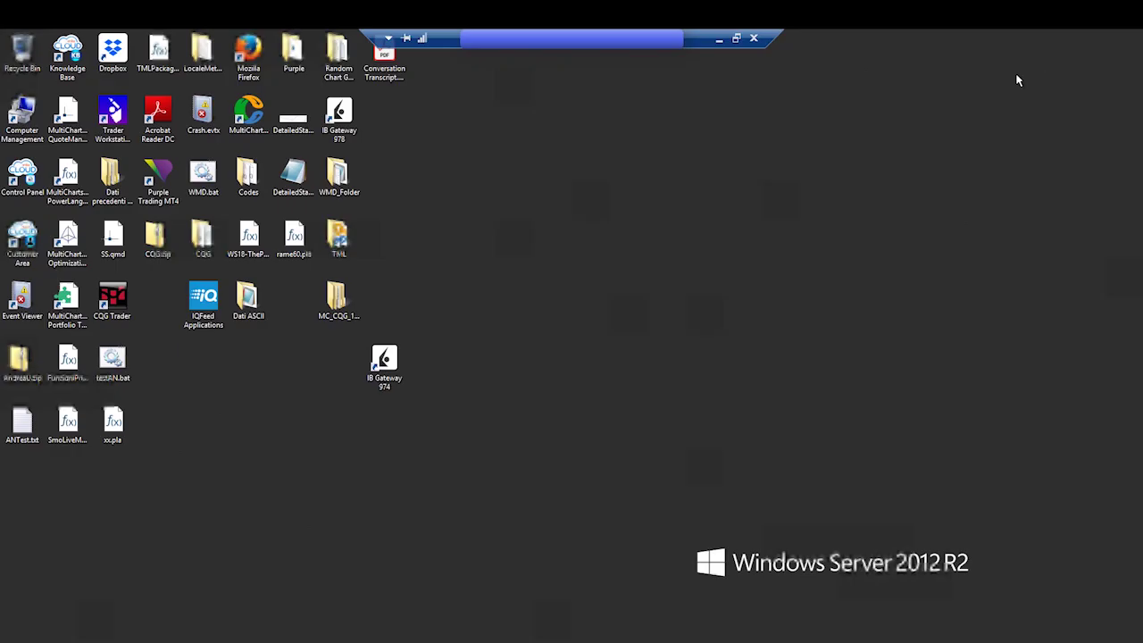